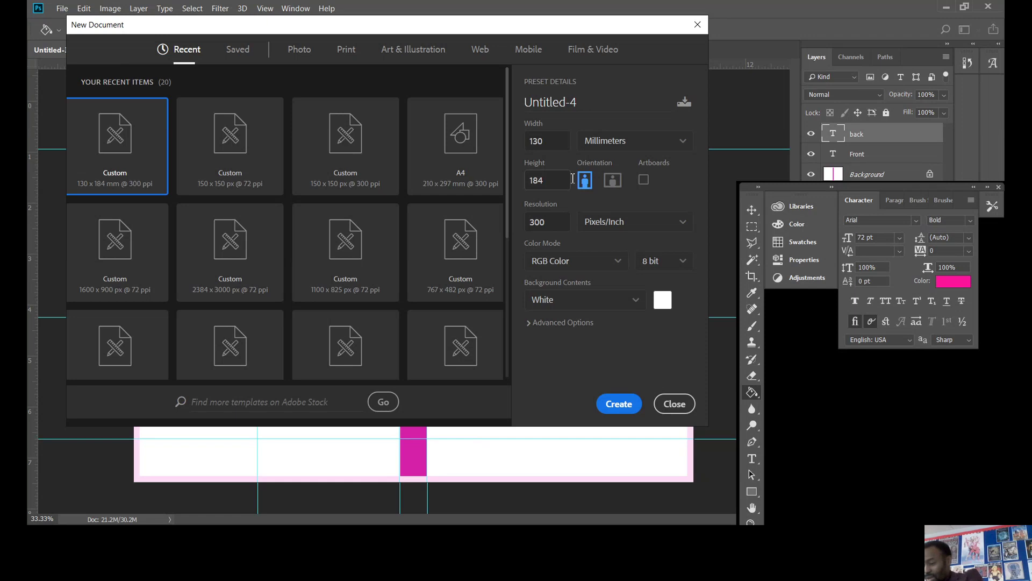
# Create a portrait document 130 mm wide and 184 mm high at 300 pixels/inch, with a white background.
pyautogui.doubleClick(558, 143)
pyautogui.click(585, 179)
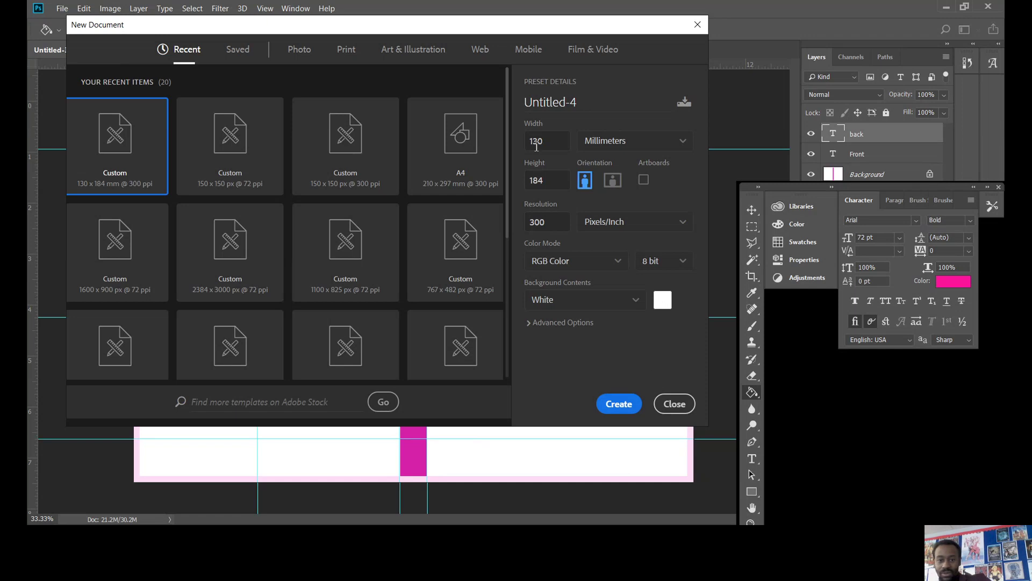
pyautogui.click(619, 404)
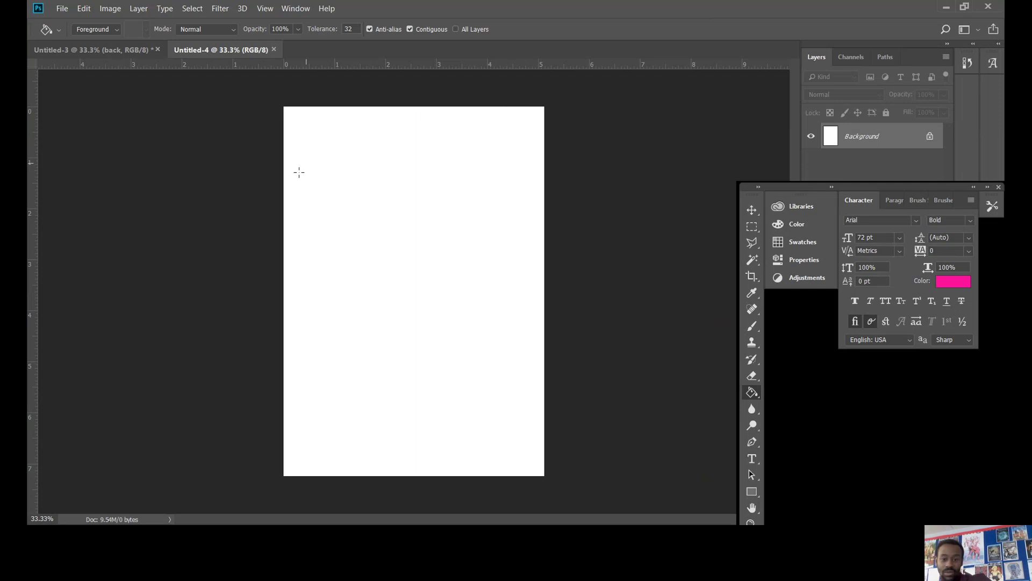
# Add the text "Front" in pink 72 pt Arial Bold to the upper half of the blank page.
pyautogui.click(751, 458)
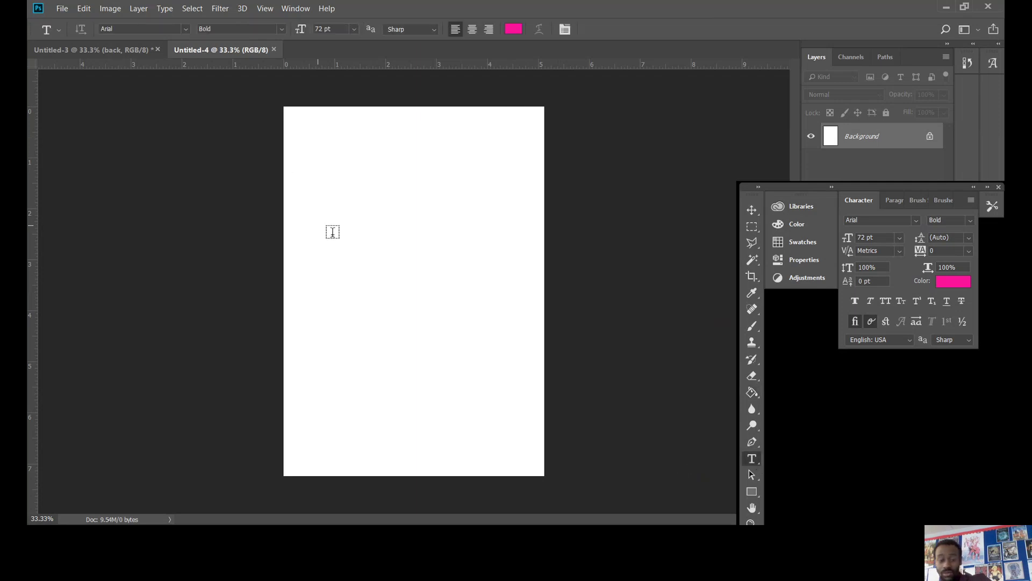
pyautogui.click(323, 269)
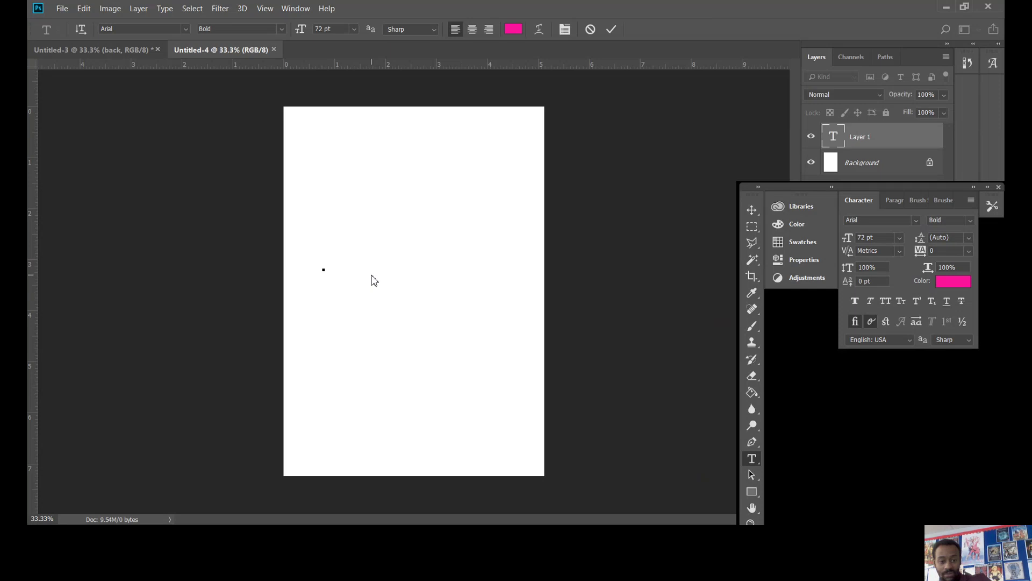
pyautogui.write('Fr')
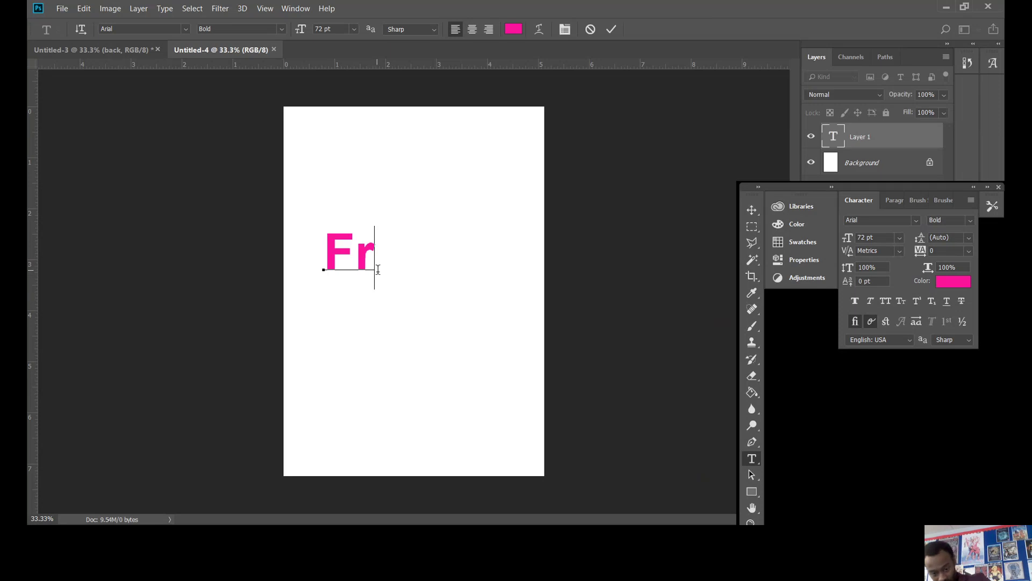
pyautogui.write('ont')
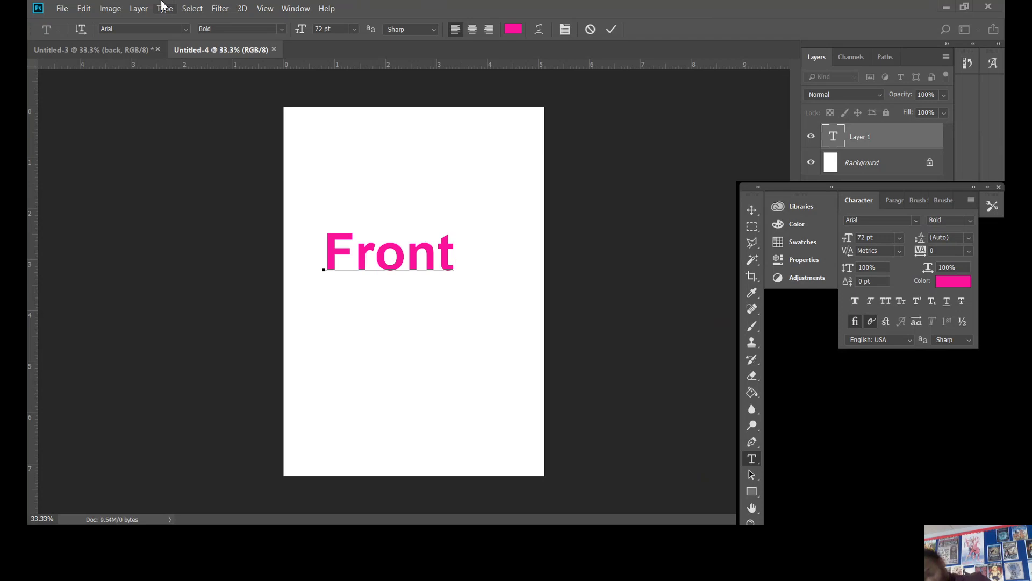
pyautogui.click(104, 11)
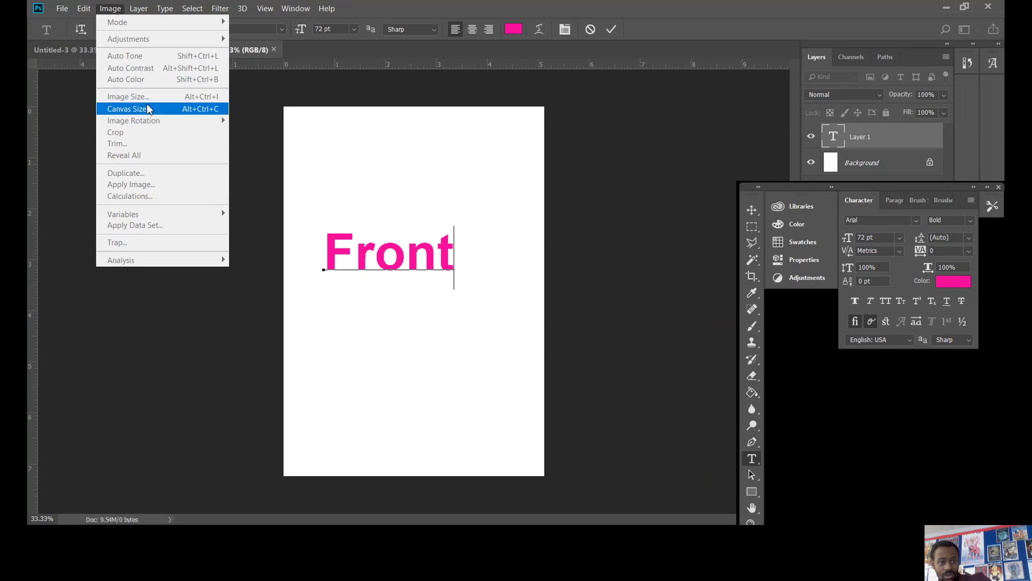
pyautogui.click(752, 226)
# Extend the canvas width by a relative 13 mm with a pink strip on the left side of the front cover.
pyautogui.click(103, 11)
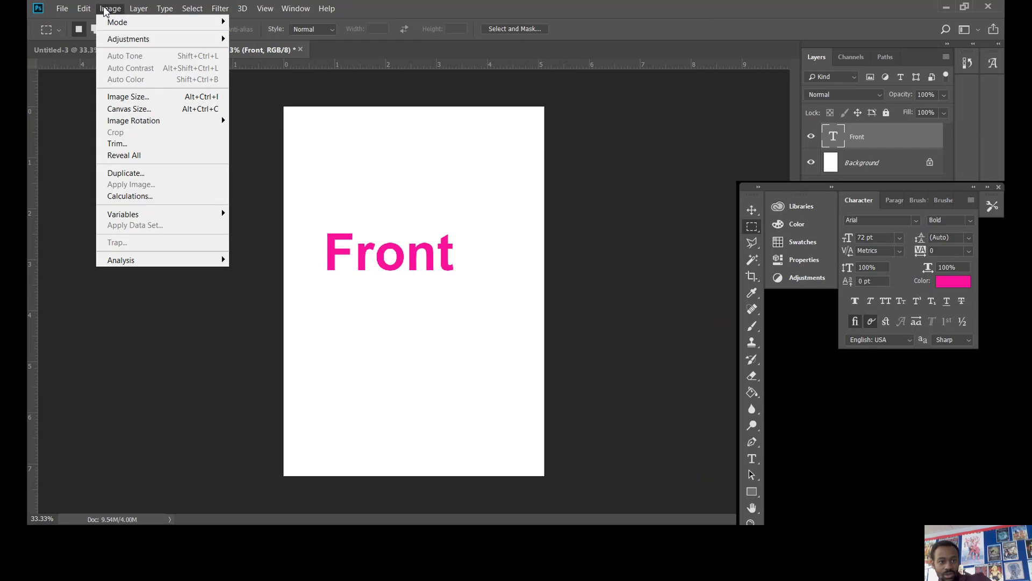
pyautogui.click(168, 112)
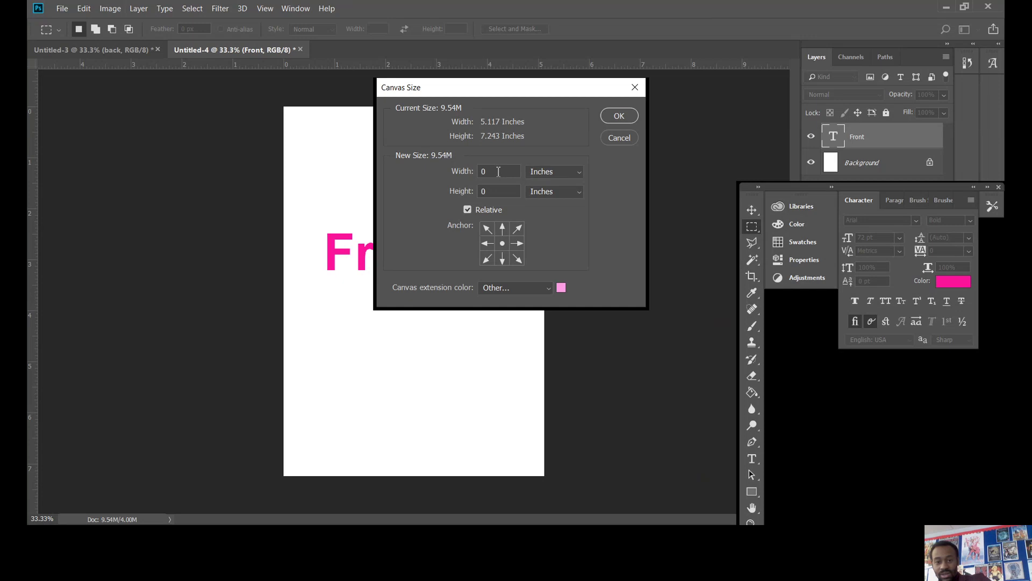
pyautogui.moveTo(498, 171); pyautogui.dragTo(480, 163)
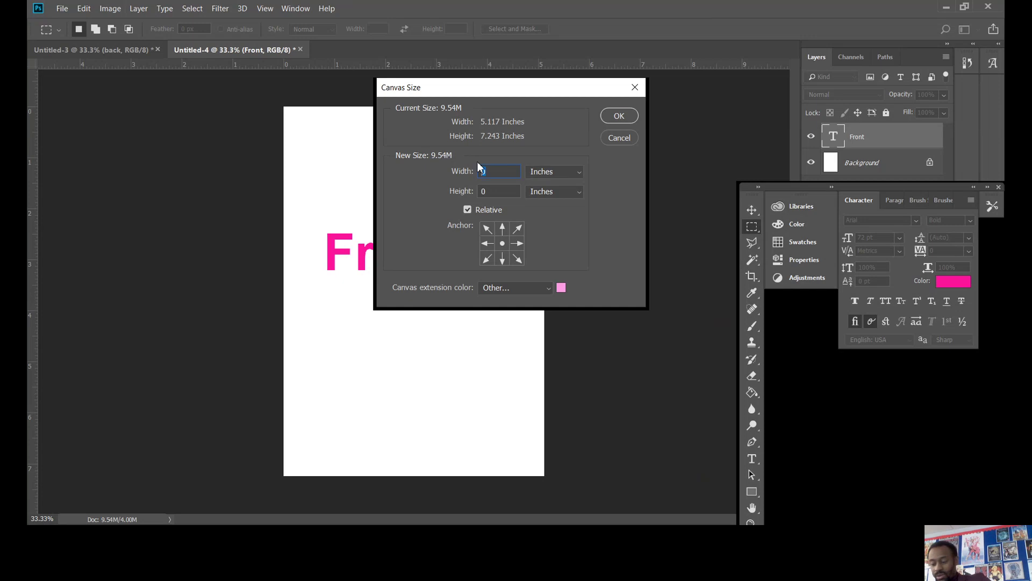
pyautogui.write('13')
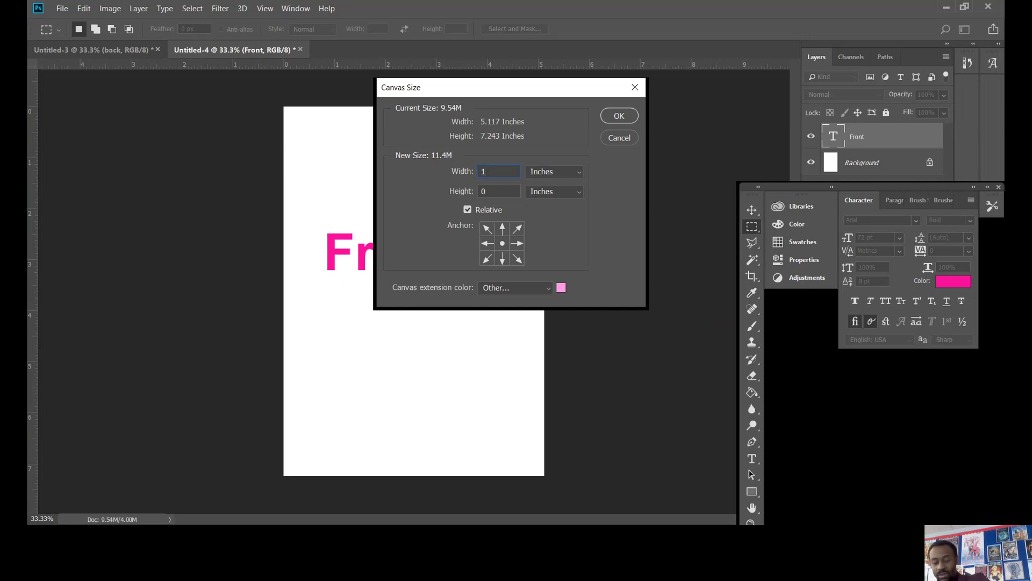
pyautogui.click(546, 173)
pyautogui.click(544, 230)
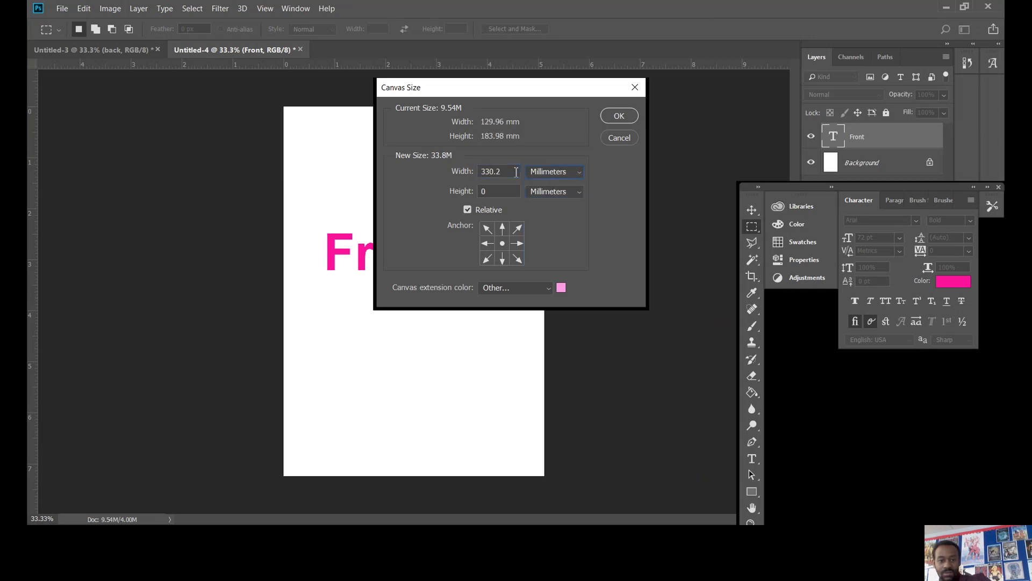
pyautogui.doubleClick(516, 172)
pyautogui.write('13')
pyautogui.click(517, 244)
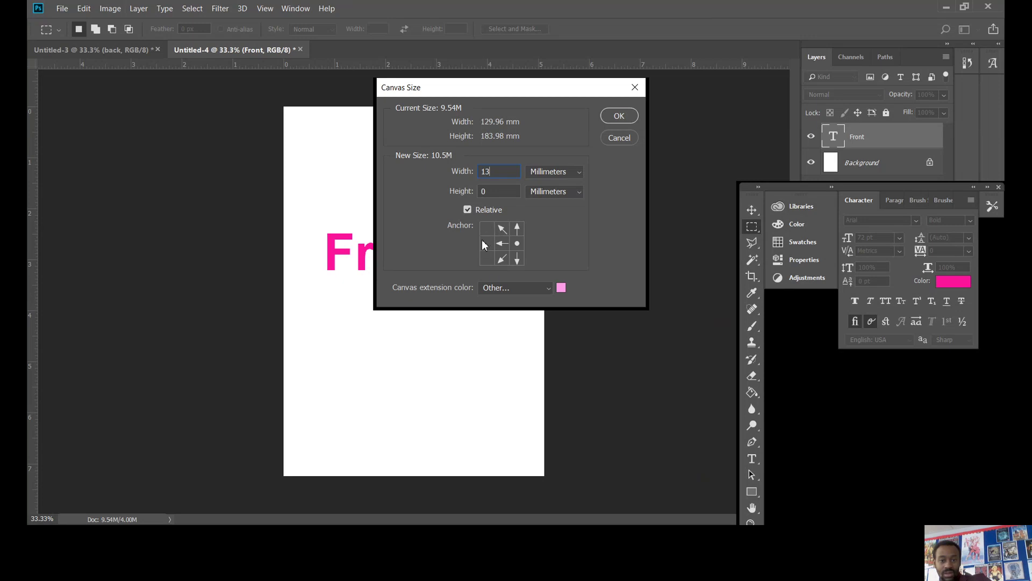
pyautogui.click(606, 115)
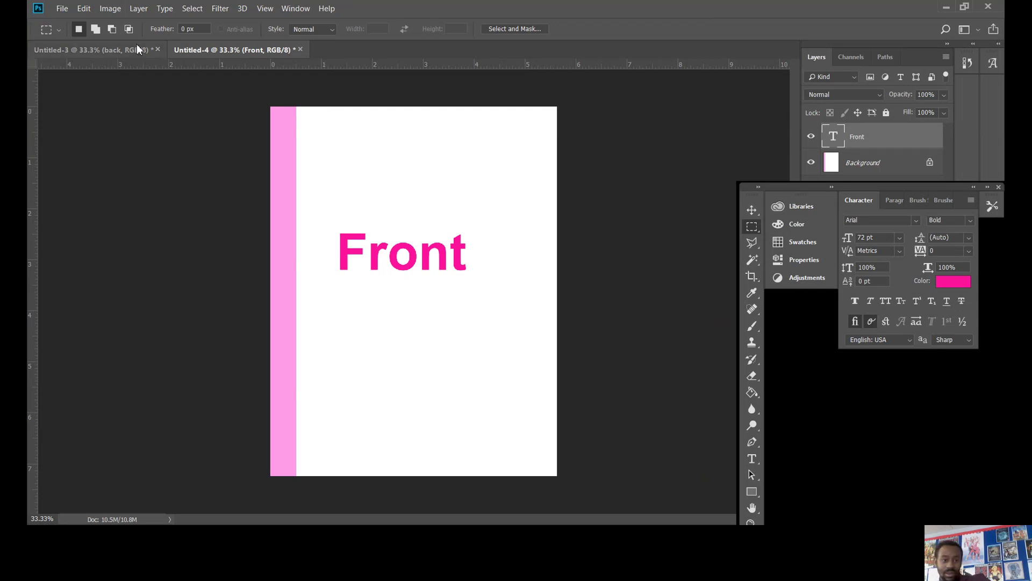
# Set a relative canvas width increase of 130 mm, anchored so that the canvas grows to the left of the pink strip.
pyautogui.click(121, 9)
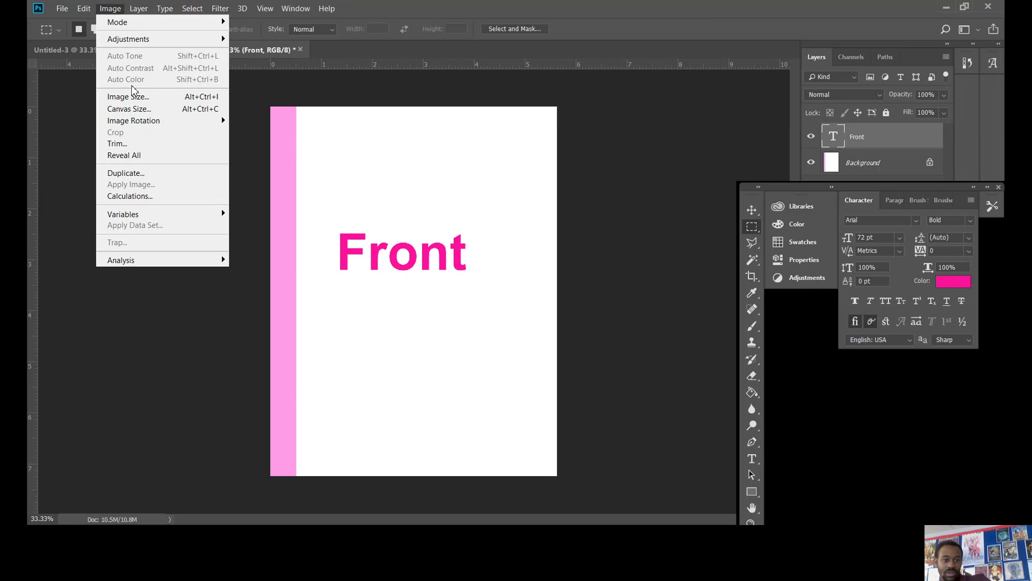
pyautogui.click(151, 109)
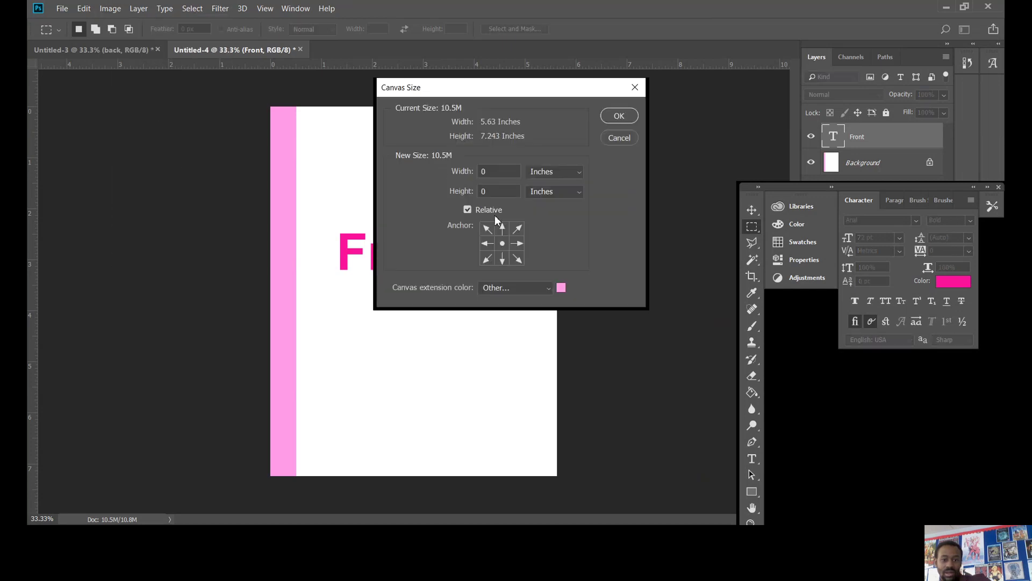
pyautogui.doubleClick(494, 171)
pyautogui.click(572, 174)
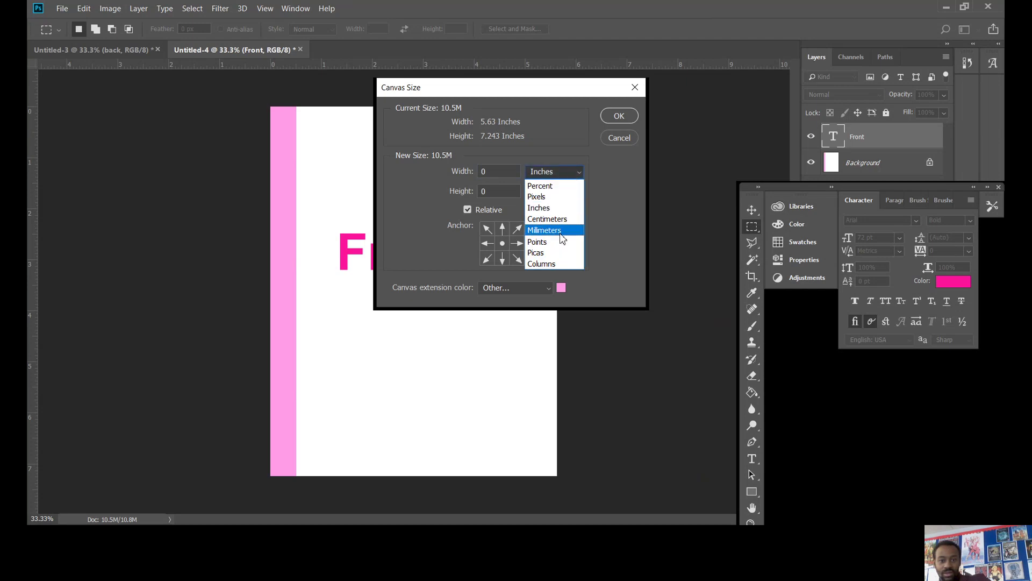
pyautogui.click(554, 230)
pyautogui.click(508, 170)
pyautogui.press('BackSpace')
pyautogui.write('1')
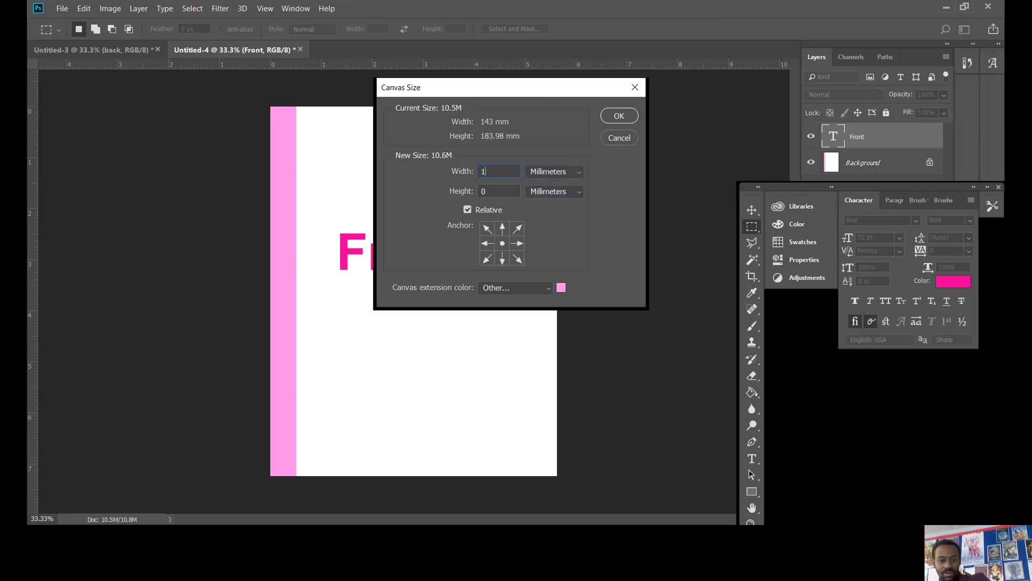
pyautogui.write('30')
pyautogui.click(519, 243)
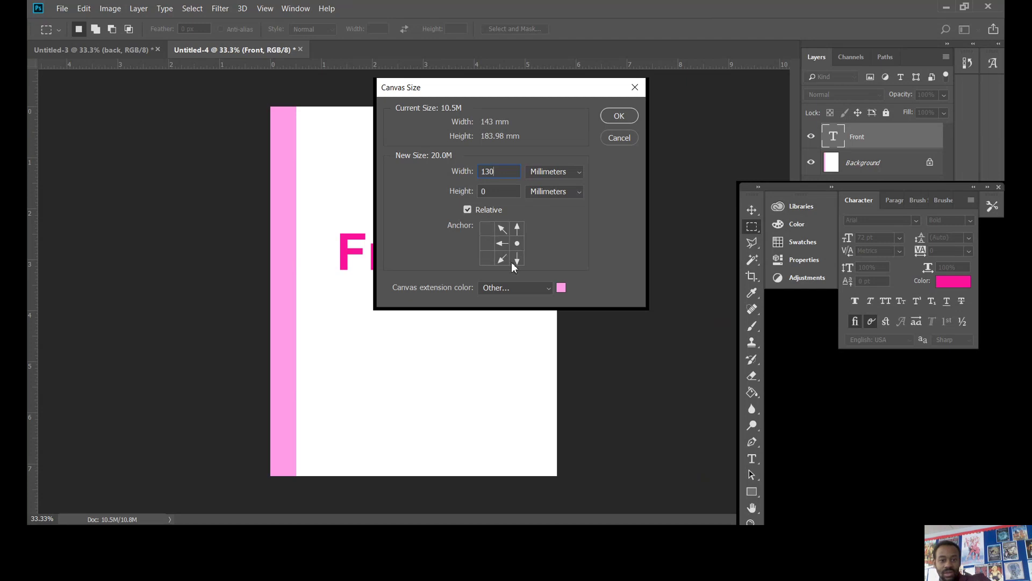
# Set the canvas extension color to white (ffffff) and apply the canvas enlargement.
pyautogui.click(561, 288)
pyautogui.write('ffffff')
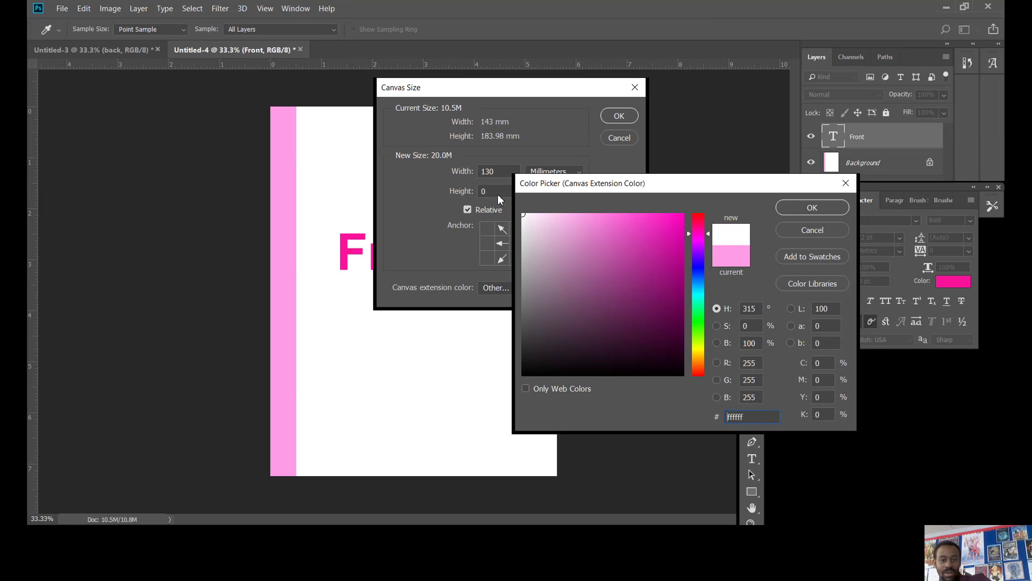
pyautogui.click(812, 208)
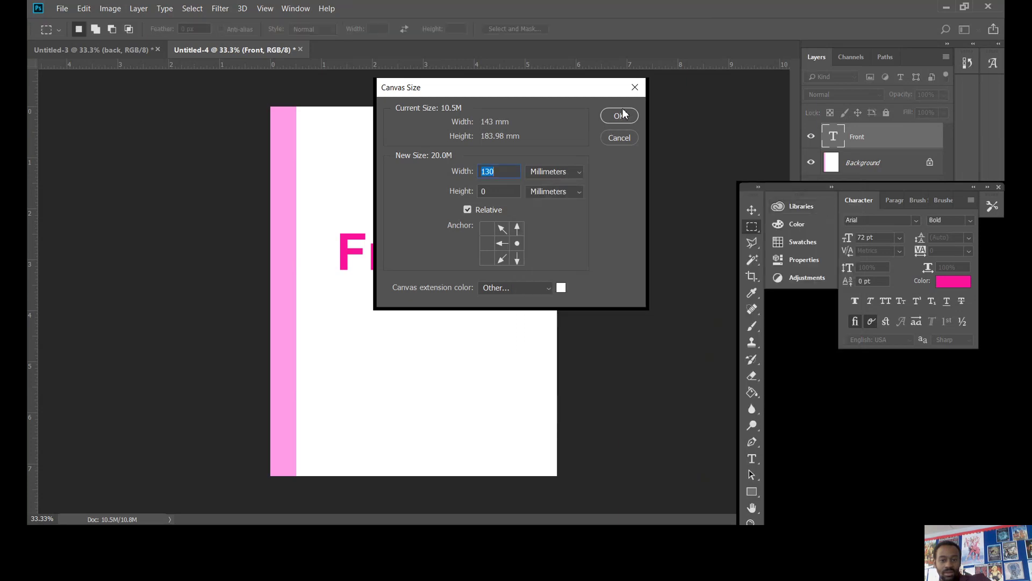
pyautogui.click(623, 114)
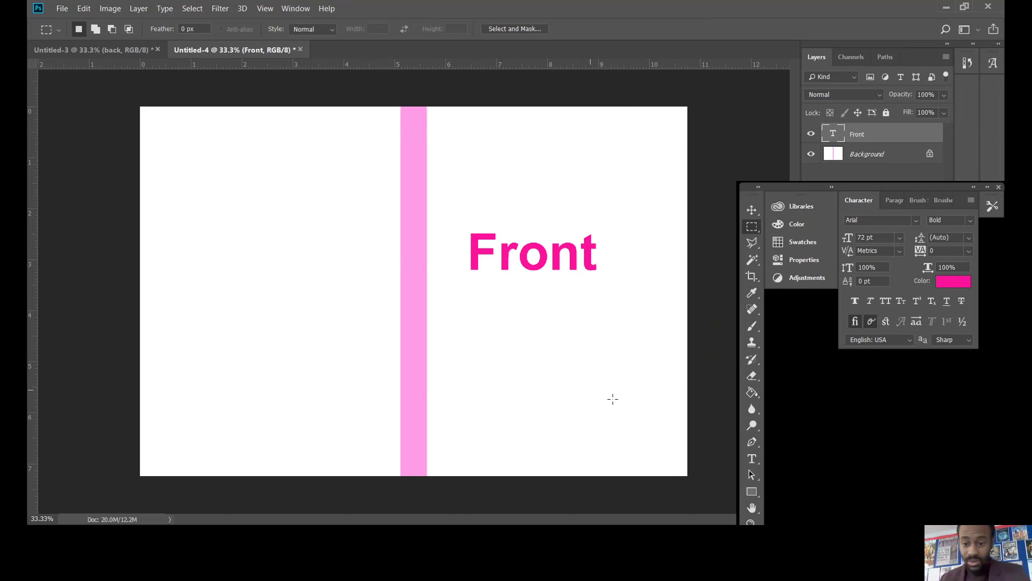
# Add the text "Back" on the blank white area left of the pink spine, level with "Front".
pyautogui.click(751, 458)
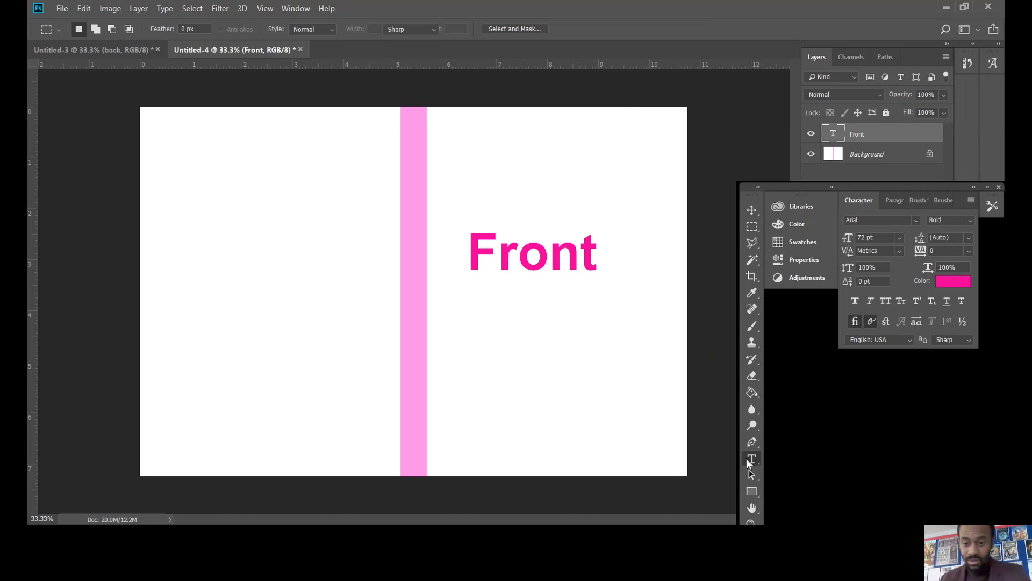
pyautogui.click(186, 267)
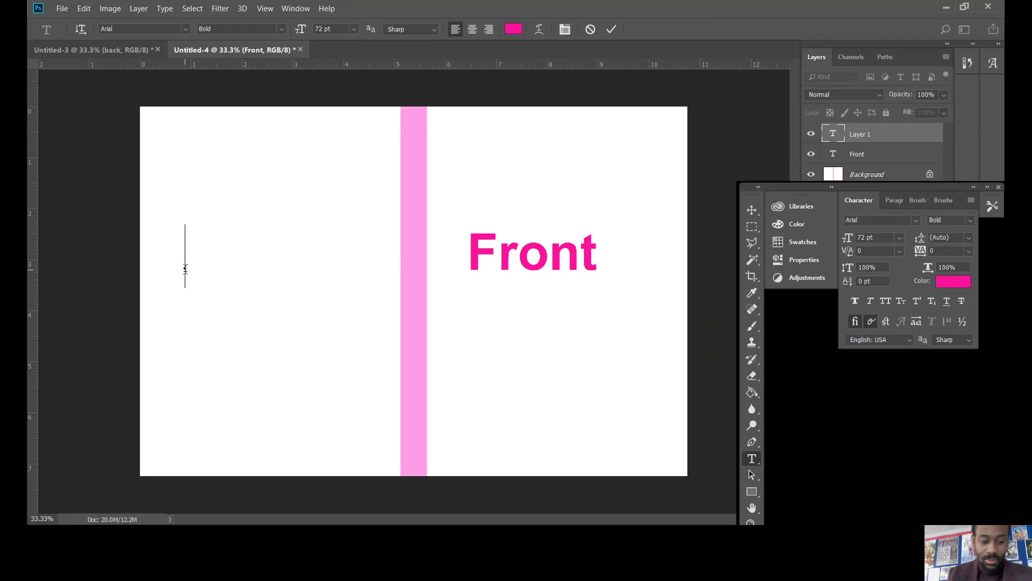
pyautogui.write('Back')
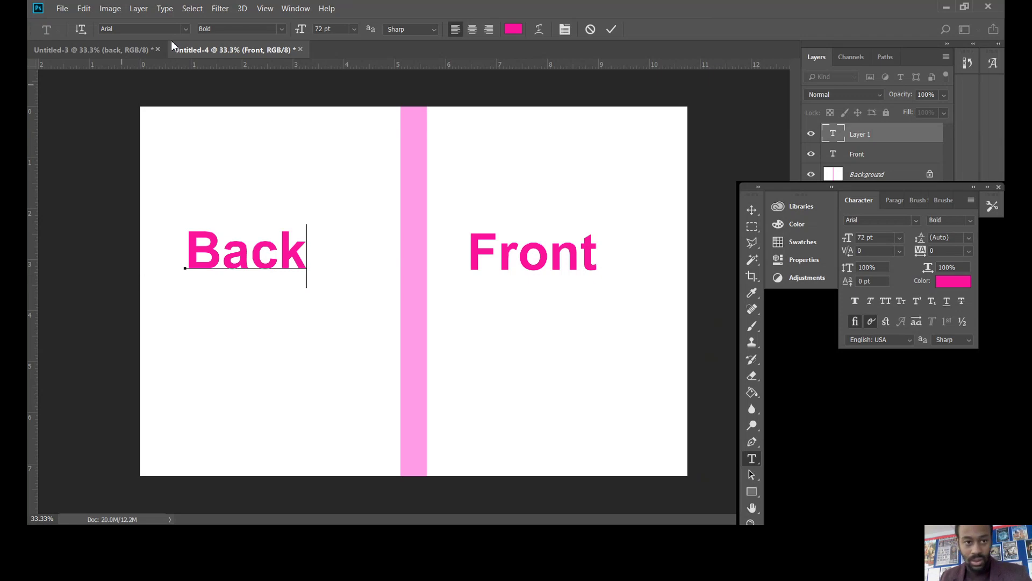
pyautogui.click(111, 8)
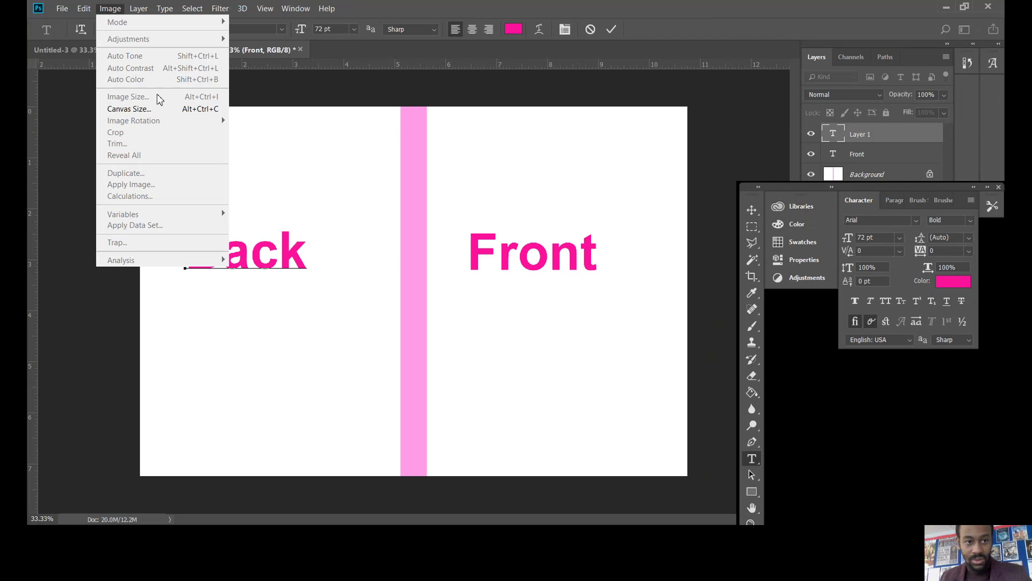
pyautogui.click(752, 227)
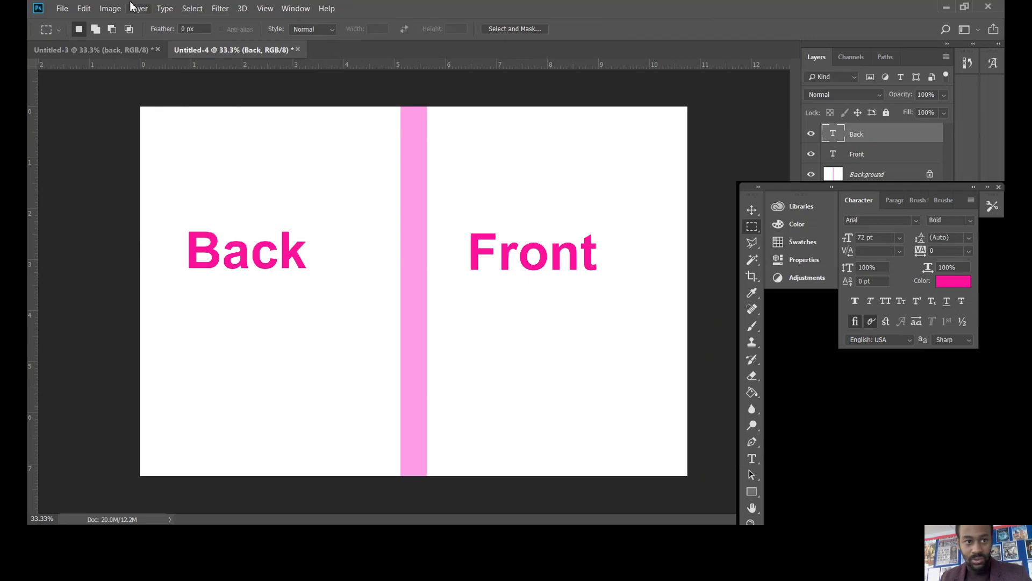
# Try enlarging the canvas by 6 mm in width and height around its centre in white, and undo the enlargement.
pyautogui.click(110, 9)
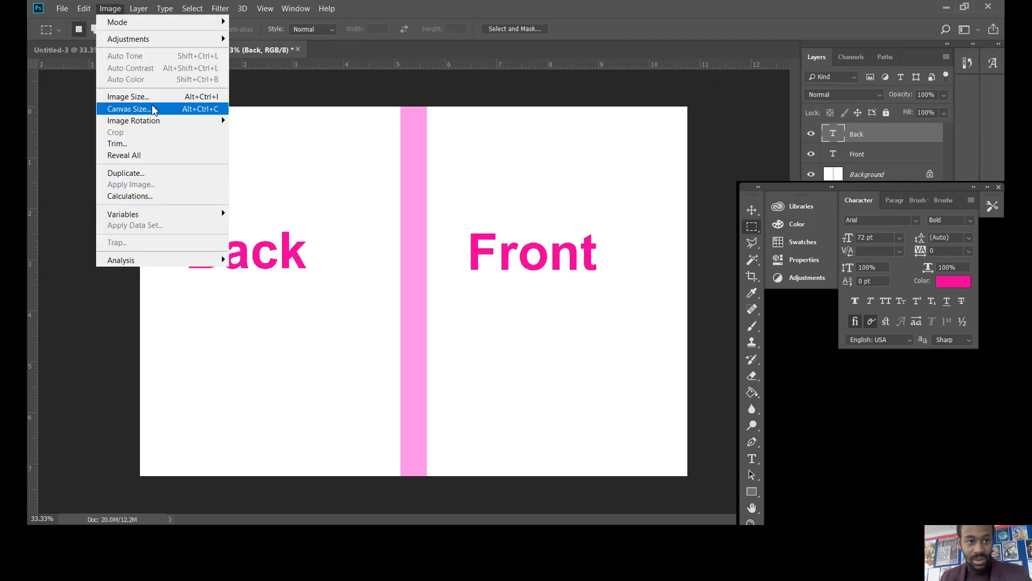
pyautogui.click(153, 109)
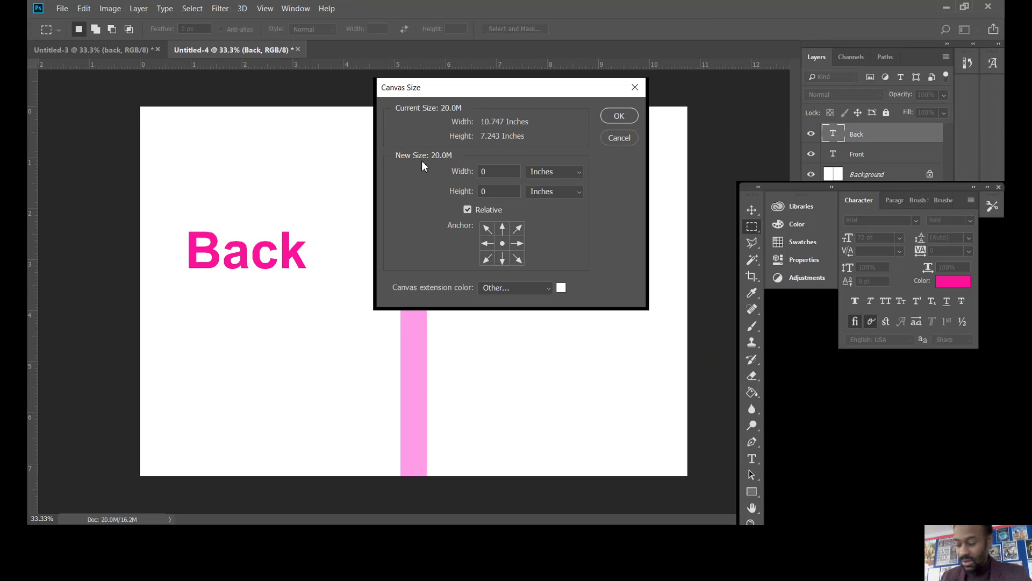
pyautogui.click(543, 172)
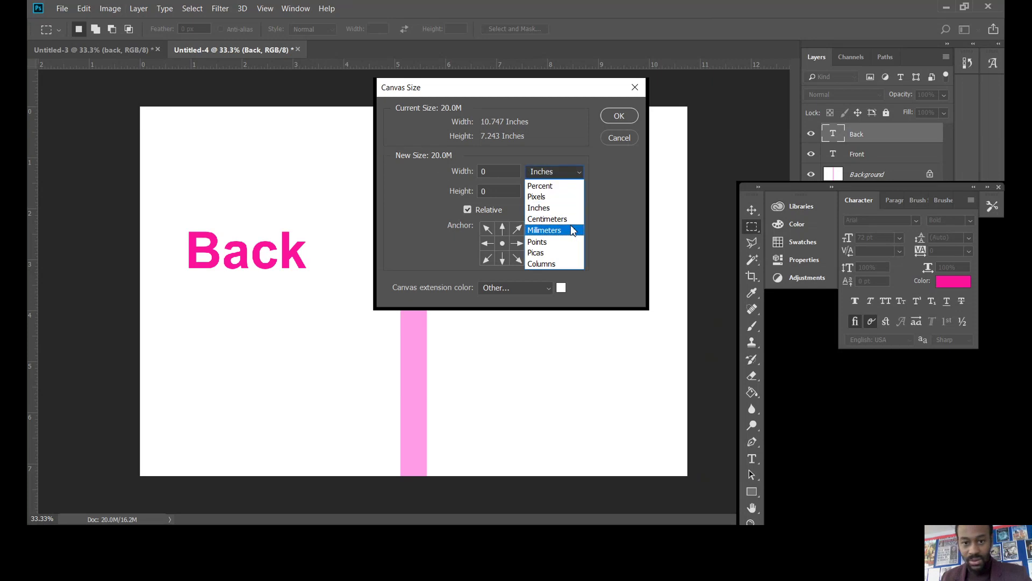
pyautogui.click(570, 229)
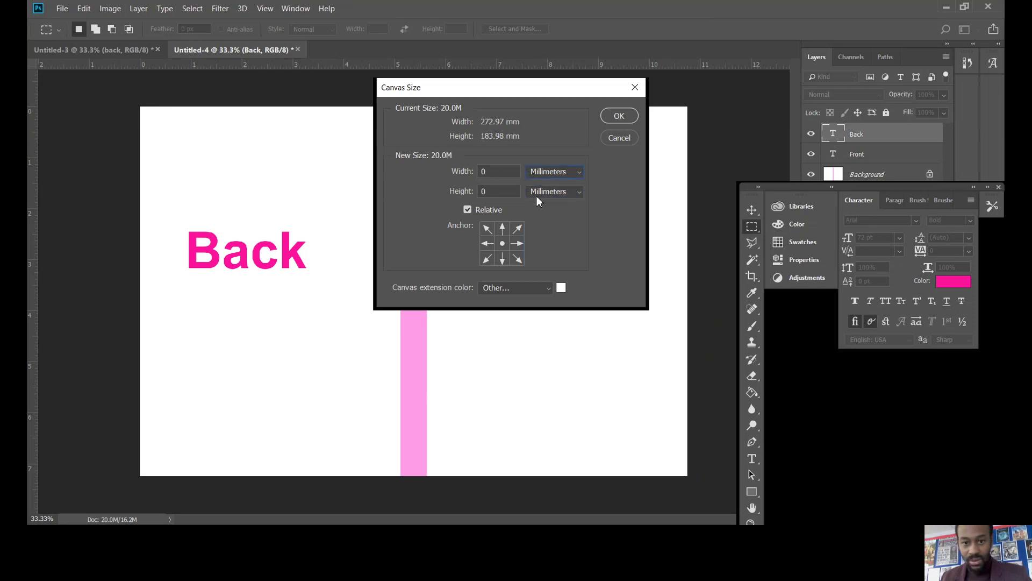
pyautogui.doubleClick(499, 171)
pyautogui.write('6')
pyautogui.press('Tab')
pyautogui.write('6')
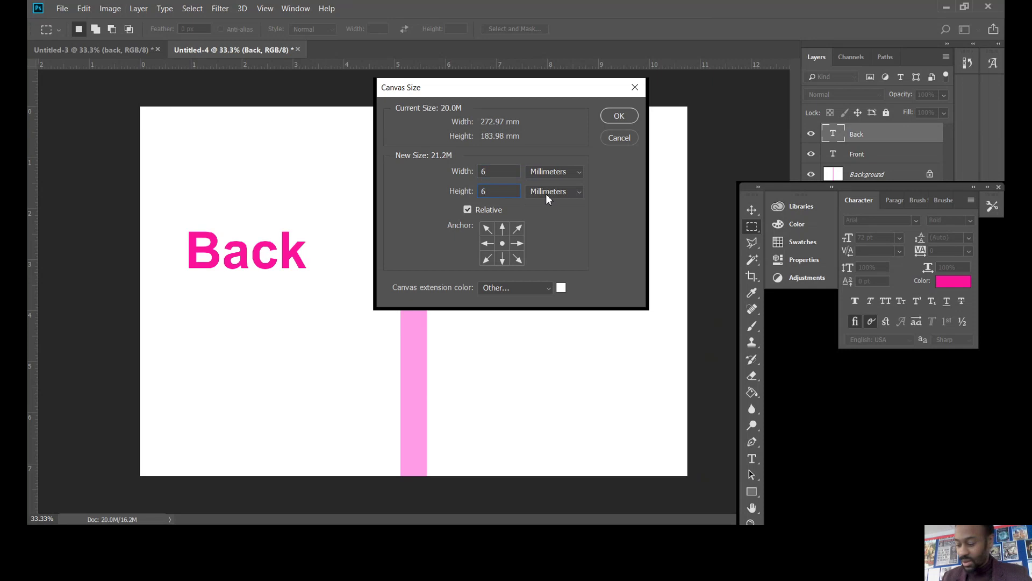
pyautogui.click(618, 115)
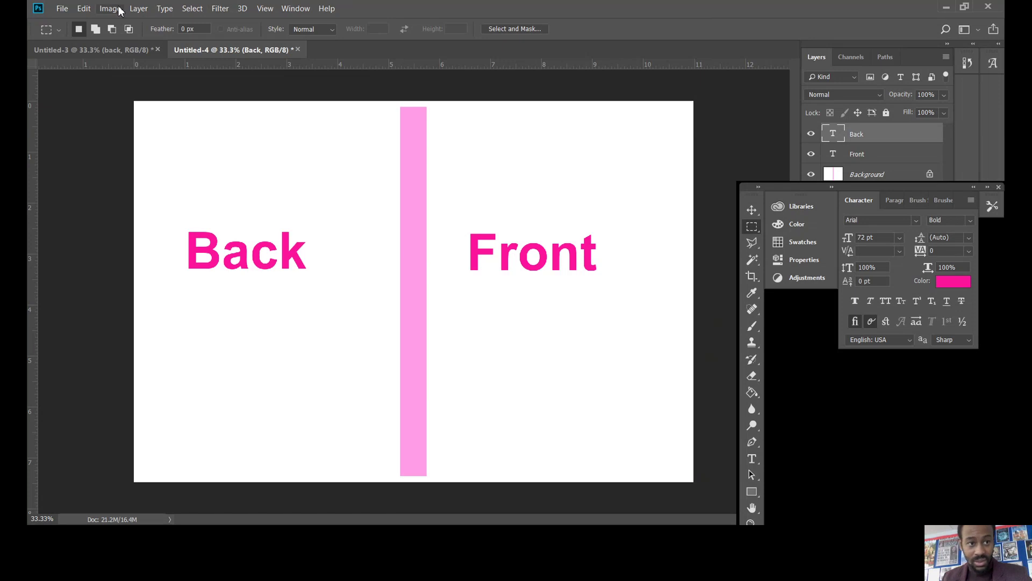
pyautogui.click(84, 8)
pyautogui.click(110, 47)
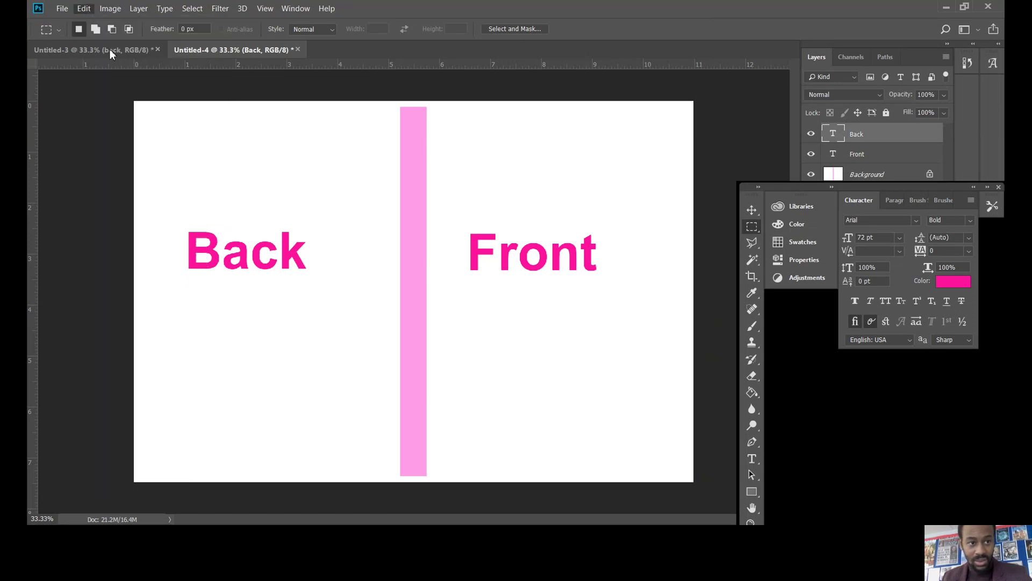
# Set a relative canvas size increase of 6 mm in both width and height, anchored at the centre.
pyautogui.click(107, 10)
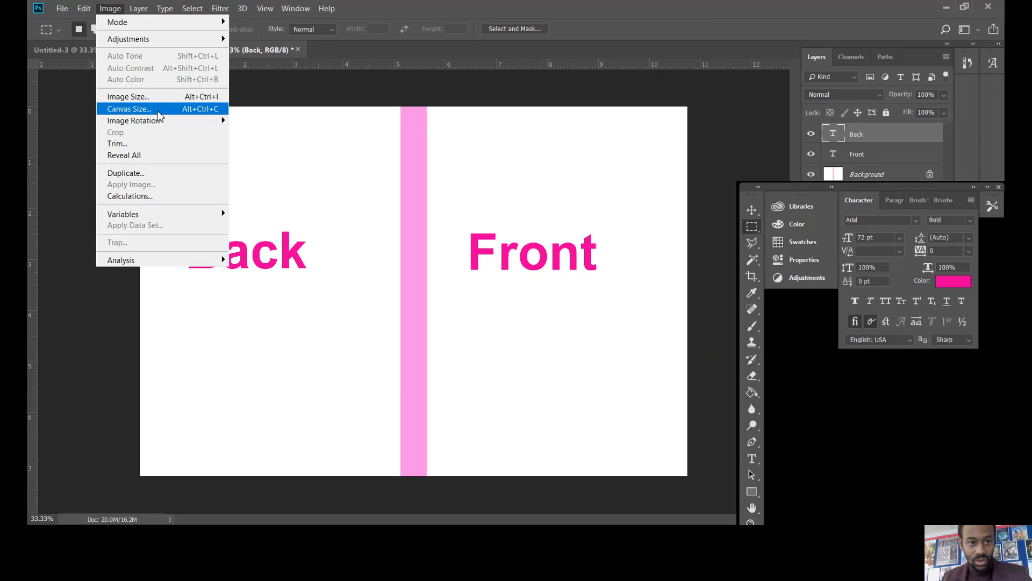
pyautogui.click(129, 109)
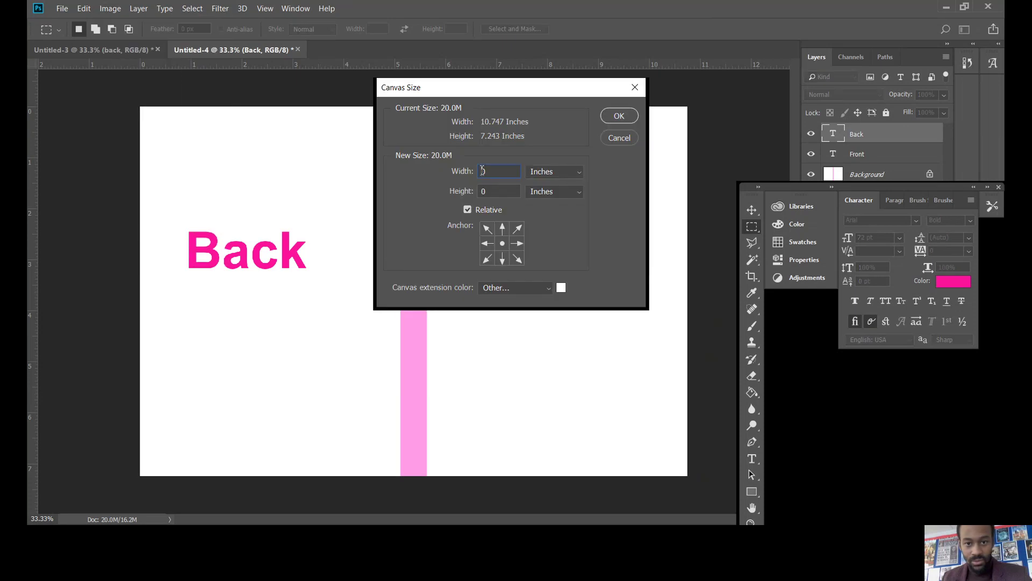
pyautogui.click(563, 170)
pyautogui.click(562, 236)
pyautogui.write('6')
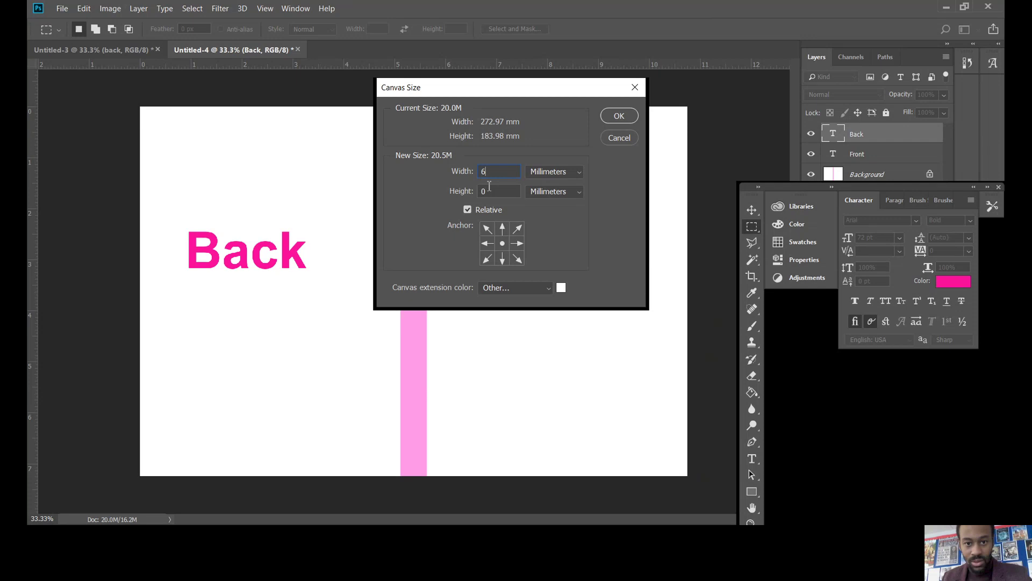
pyautogui.press('Tab')
pyautogui.write('6')
# Set the canvas extension color to light pink like the spine and apply the canvas enlargement.
pyautogui.click(561, 288)
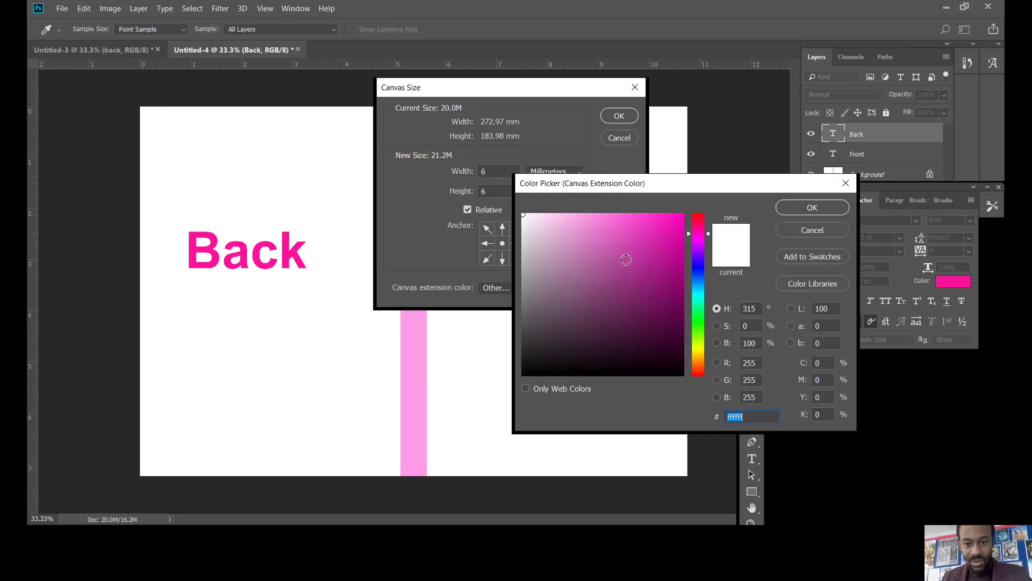
pyautogui.click(583, 215)
pyautogui.click(817, 208)
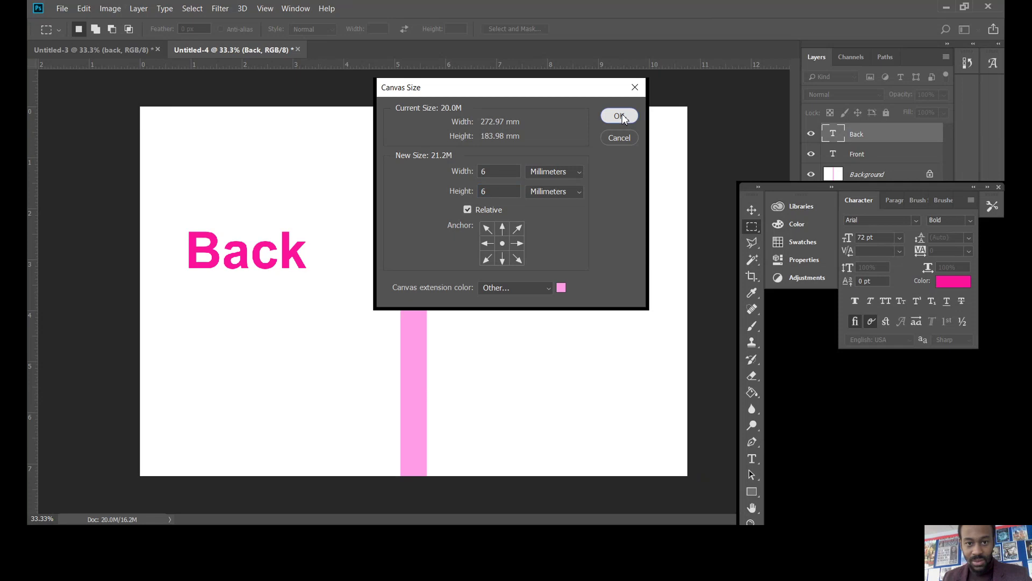
pyautogui.click(620, 116)
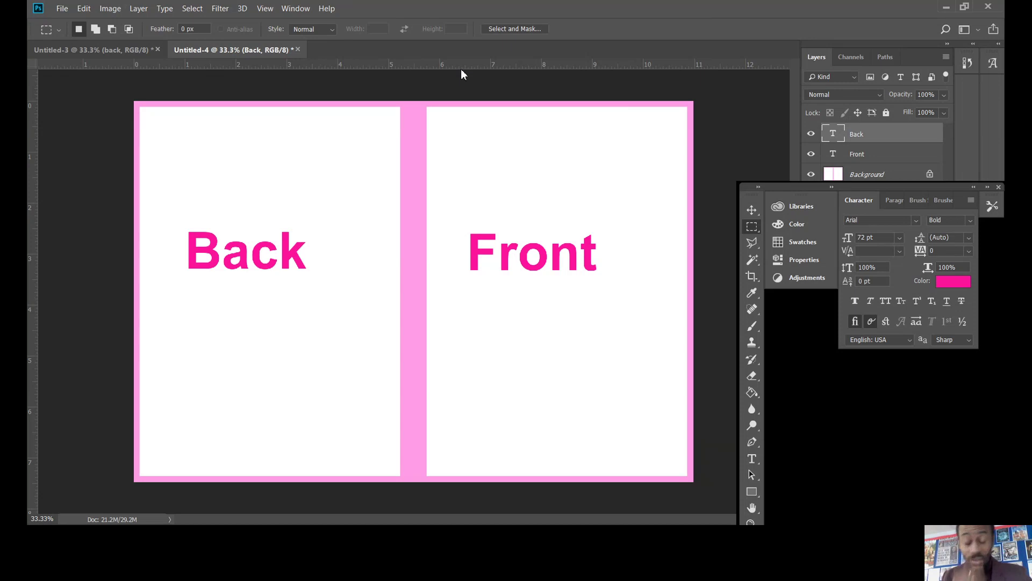
# Place a vertical guide along each of the two long edges of the pink spine.
pyautogui.click(263, 11)
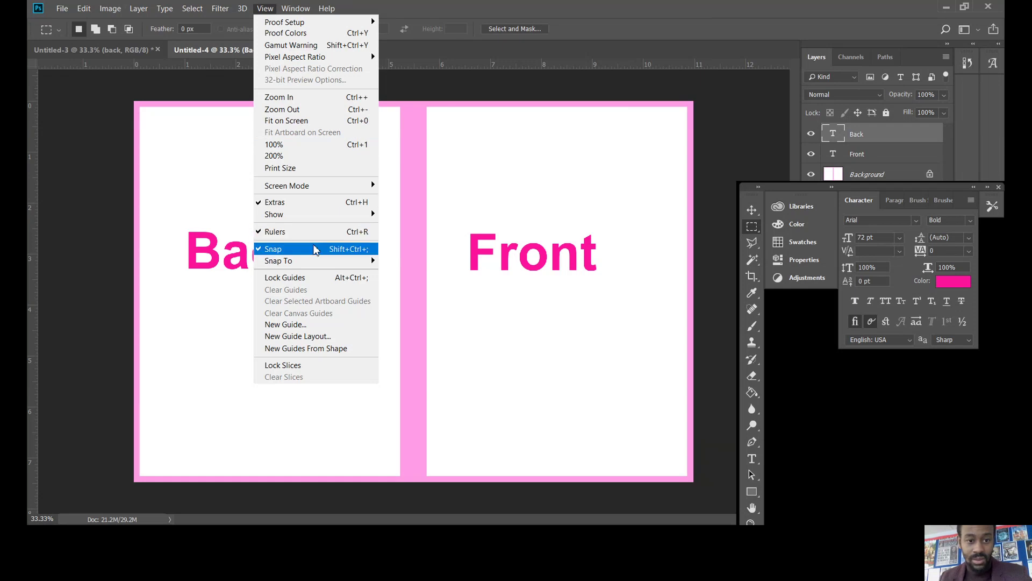
pyautogui.click(36, 144)
pyautogui.moveTo(34, 145); pyautogui.dragTo(400, 167)
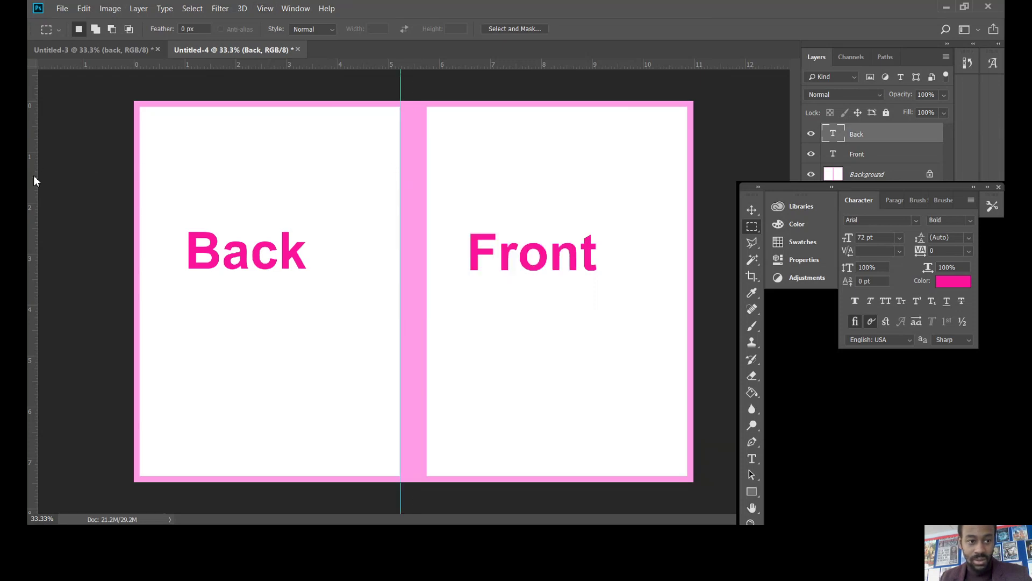
pyautogui.moveTo(32, 178); pyautogui.dragTo(428, 138)
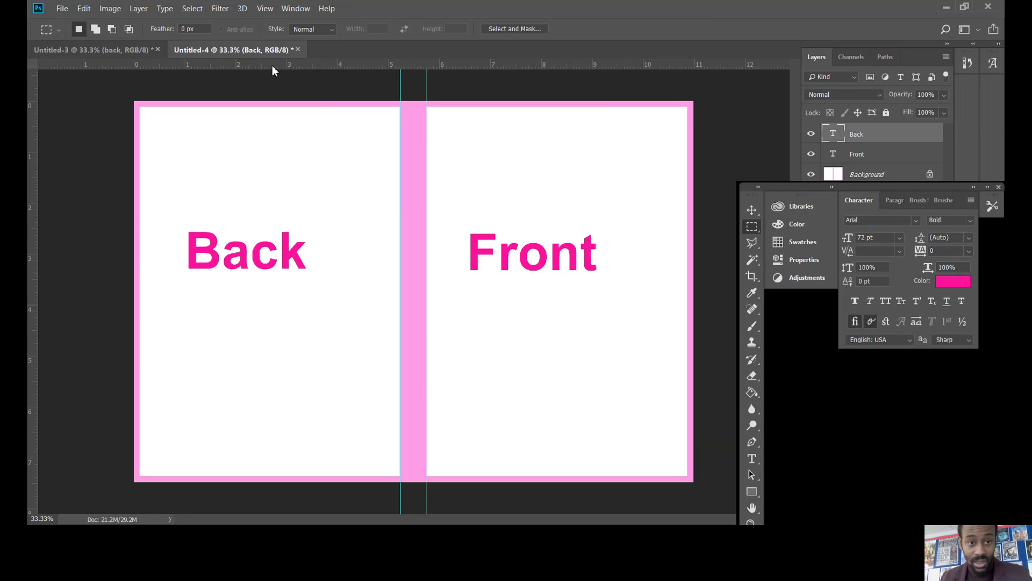
# Place horizontal guides about 4.8, 6.7 and 0.8 inches below the canvas top and a vertical guide about 2 inches from its left edge.
pyautogui.moveTo(272, 65); pyautogui.dragTo(493, 346)
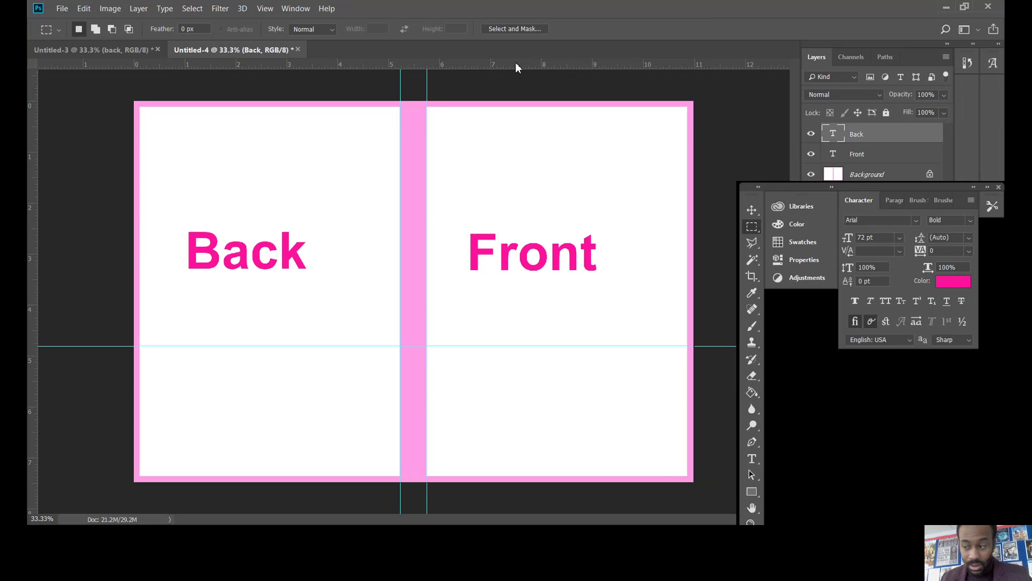
pyautogui.moveTo(515, 62); pyautogui.dragTo(627, 441)
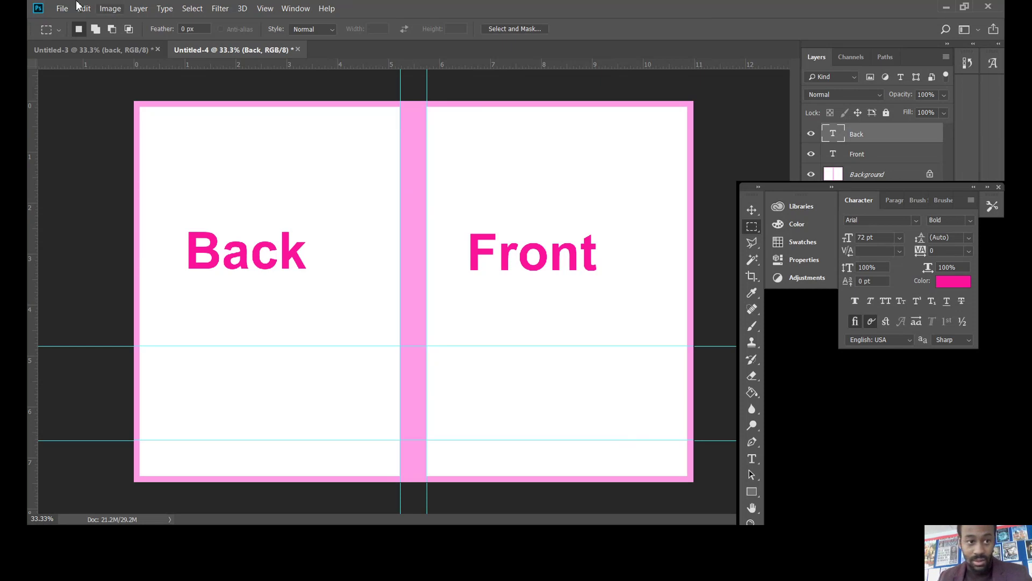
pyautogui.moveTo(169, 62); pyautogui.dragTo(241, 143)
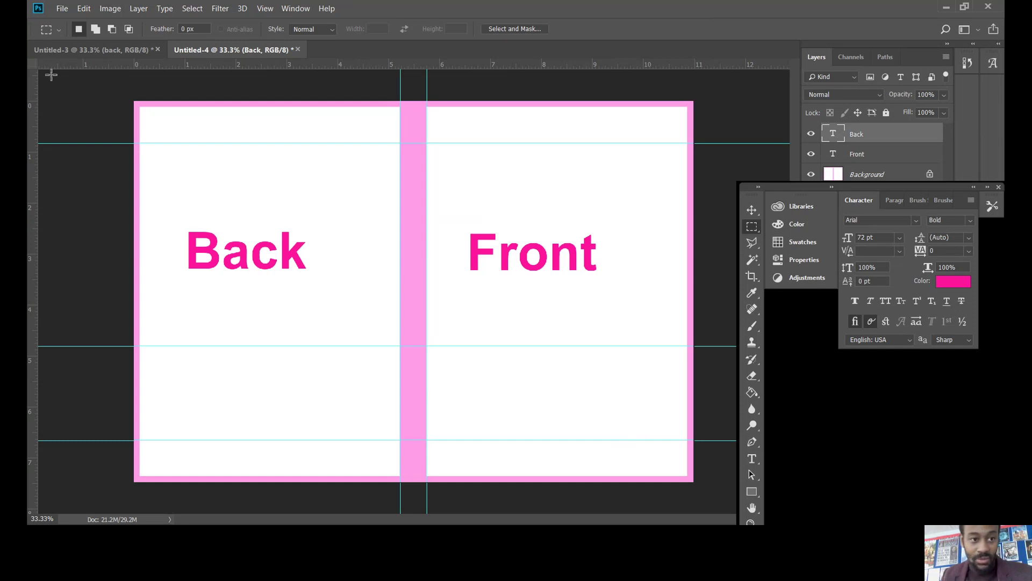
pyautogui.moveTo(31, 89); pyautogui.dragTo(239, 148)
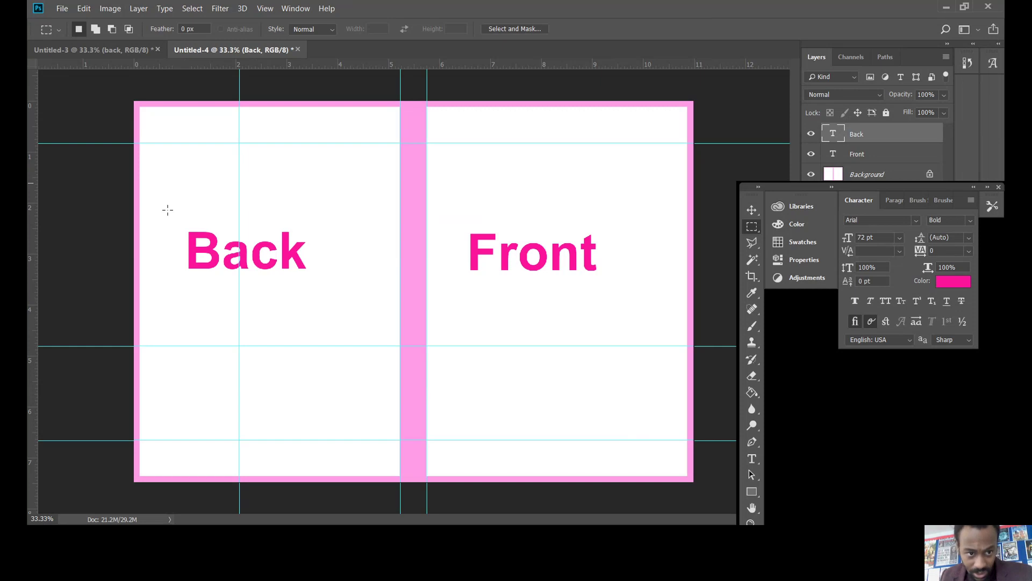